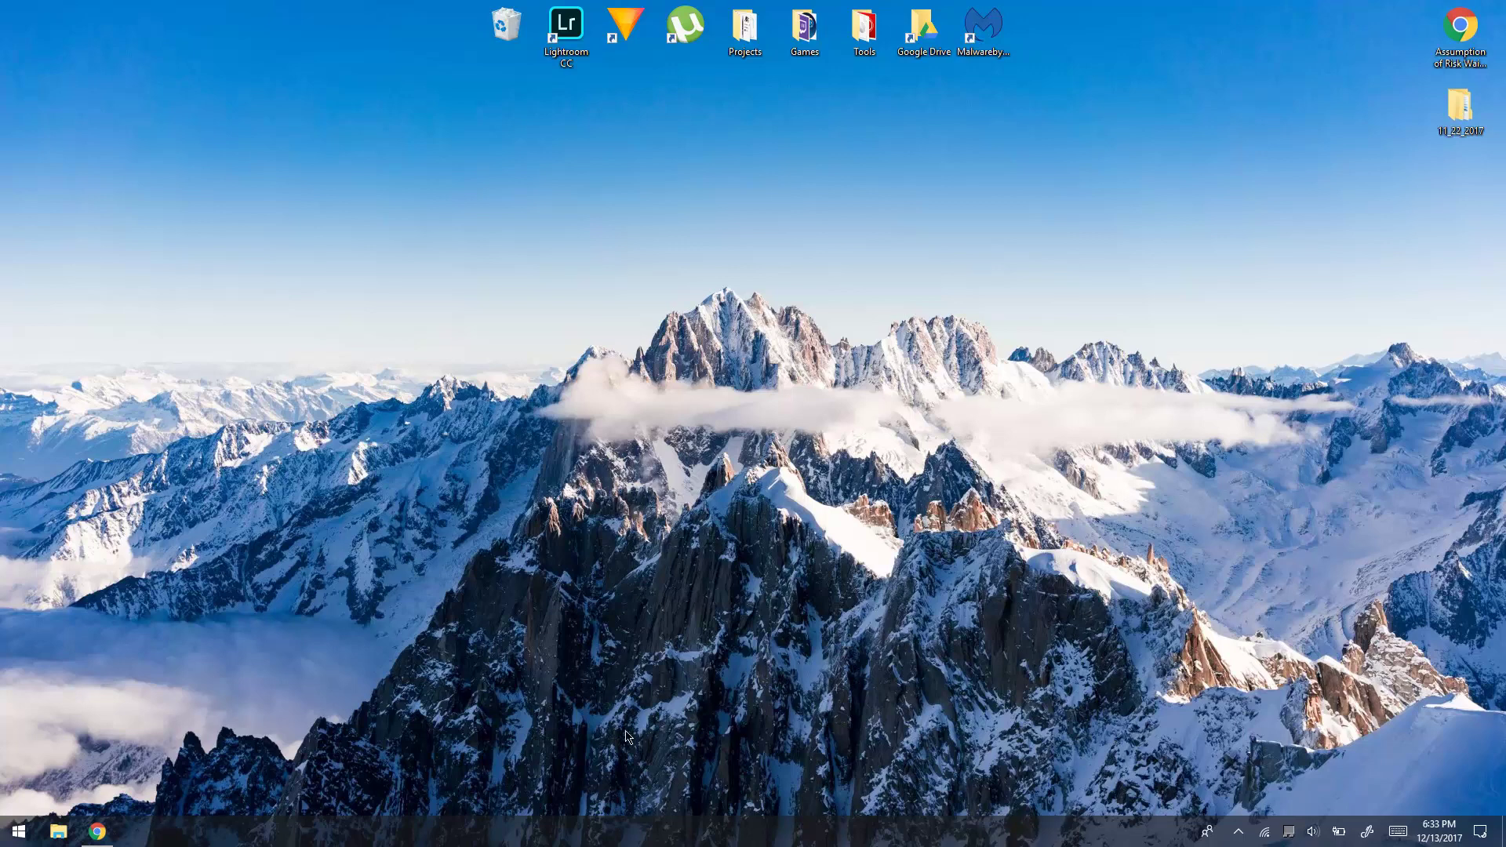
Download FTB_Launcher.exe via the Legacy Windows link on the Feed The Beast homepage
{"action": "left_click", "coordinate": [97, 833]}
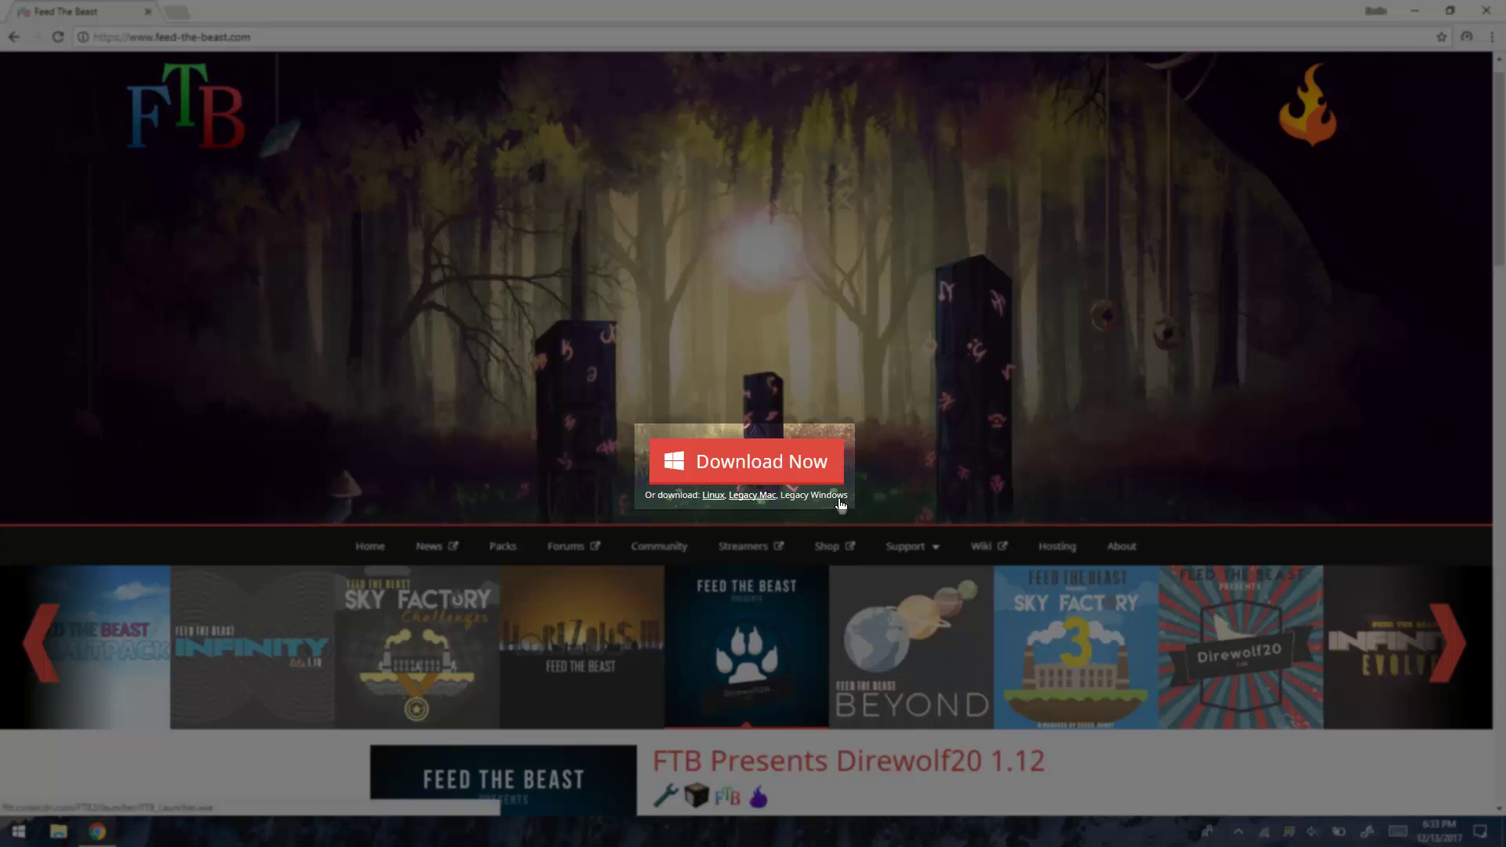
{"action": "left_click", "coordinate": [824, 496]}
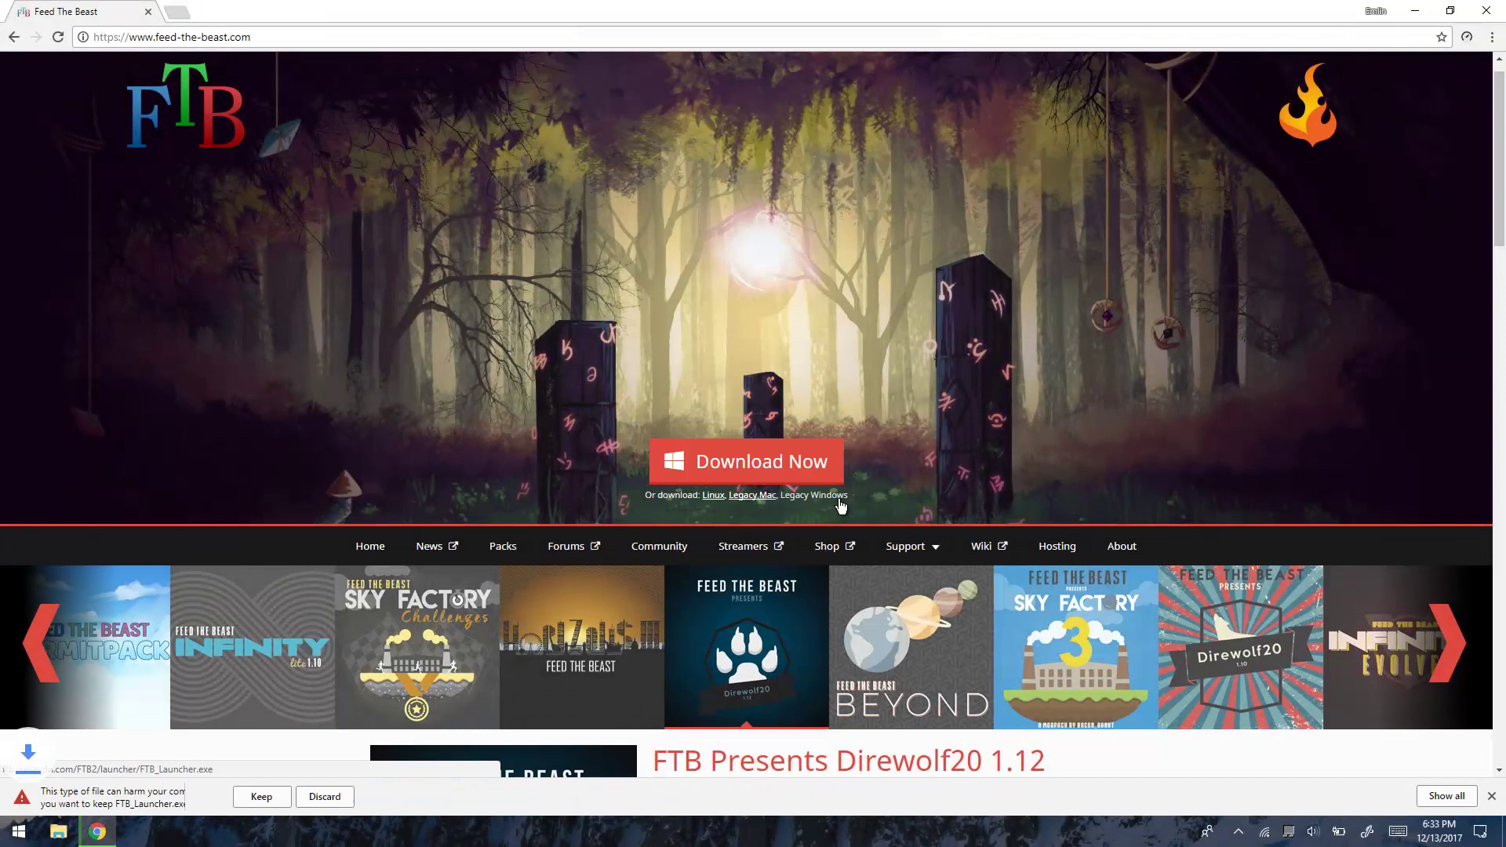
Keep the flagged FTB_Launcher.exe download, run it, and minimize Chrome to show the desktop
{"action": "left_click", "coordinate": [256, 797]}
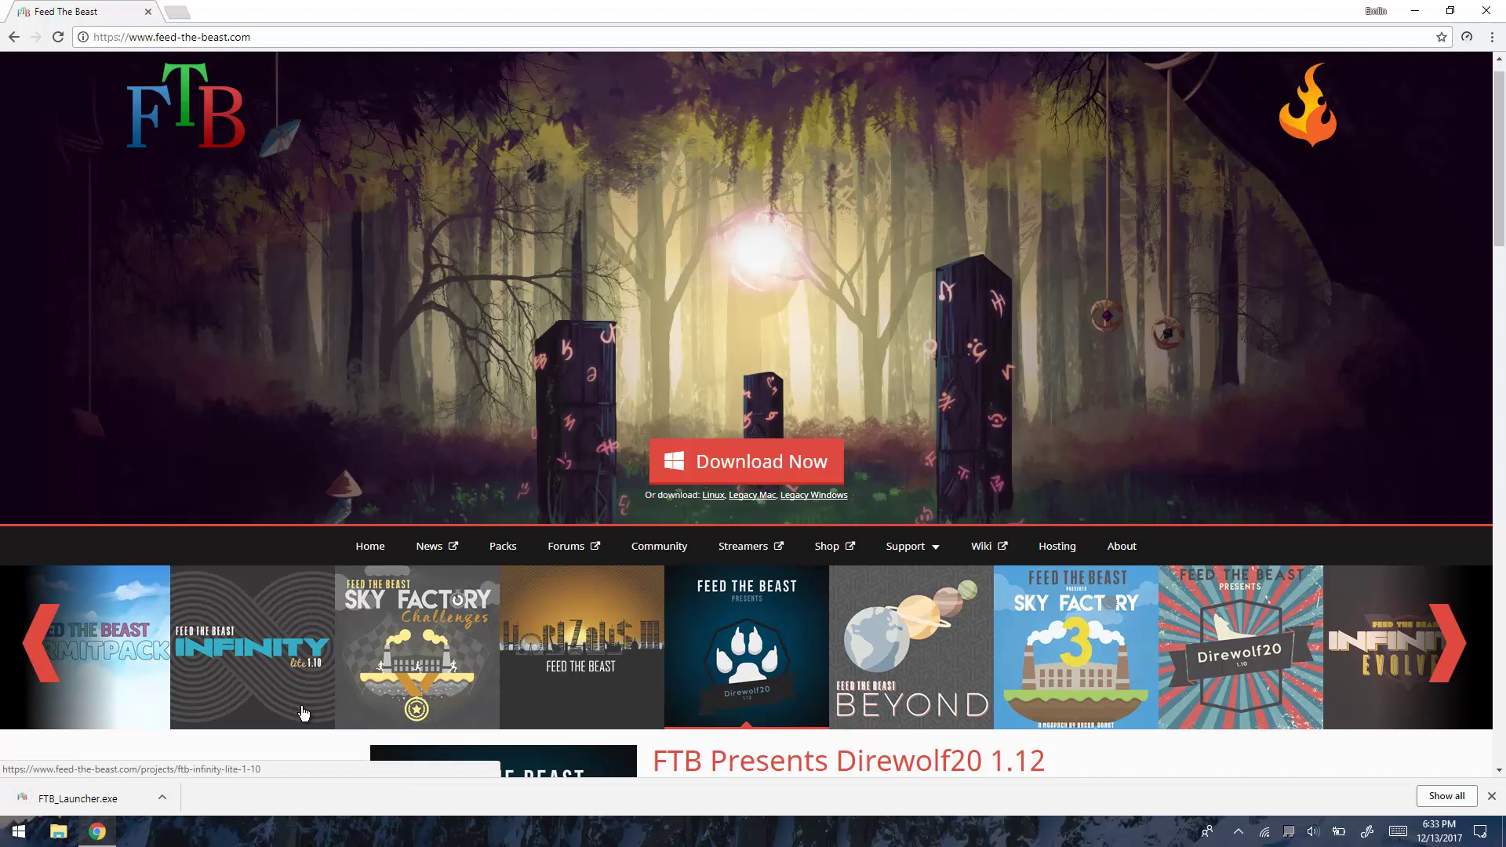
{"action": "left_click", "coordinate": [108, 807]}
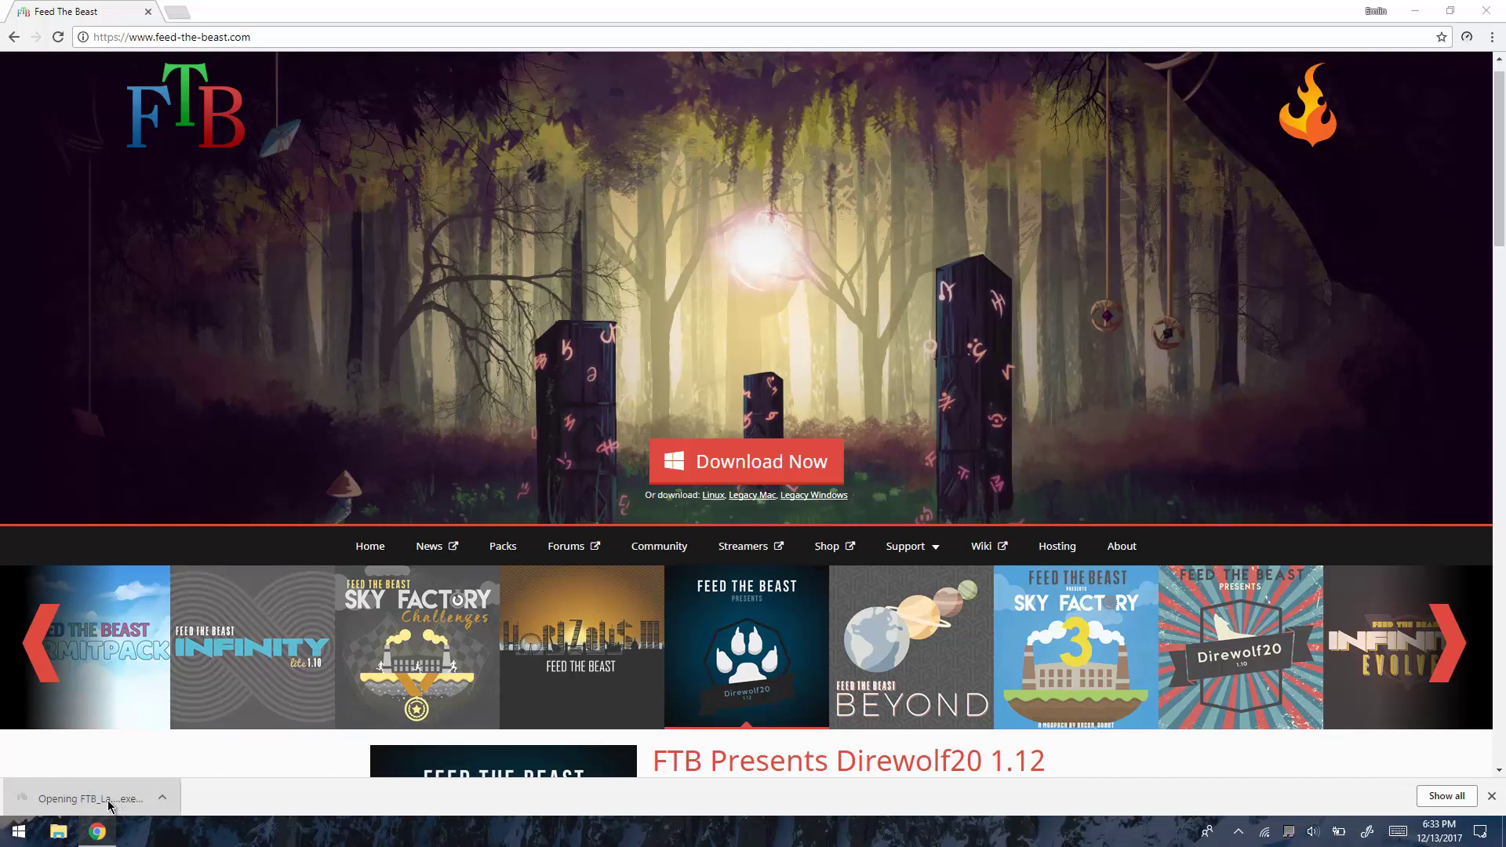
{"action": "left_click", "coordinate": [1421, 9]}
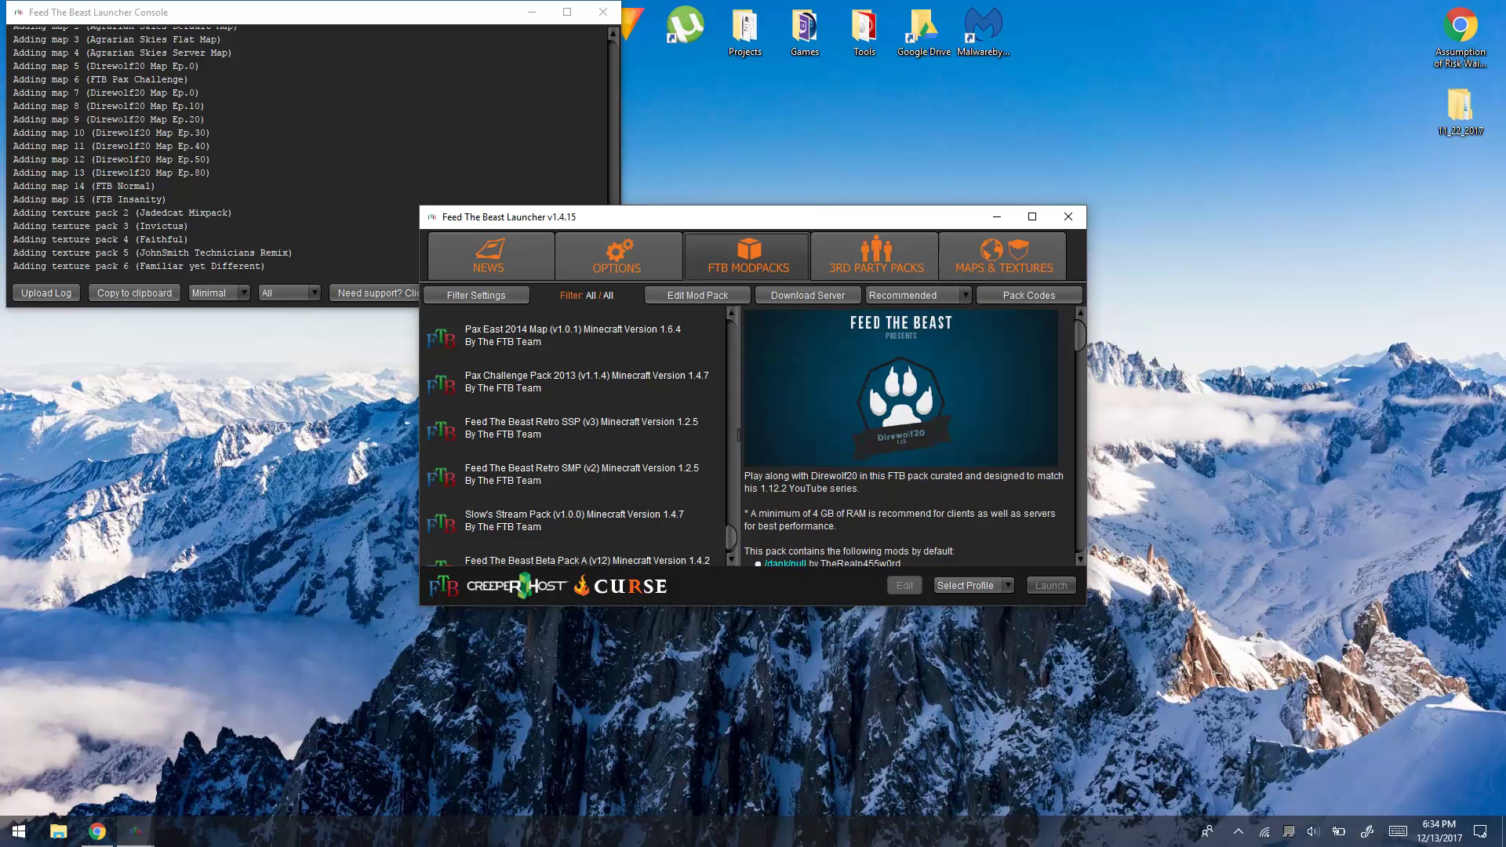
Scroll the FTB Modpacks list to the top and select FTB Presents Direwolf20 1.12
{"action": "left_click", "coordinate": [538, 471]}
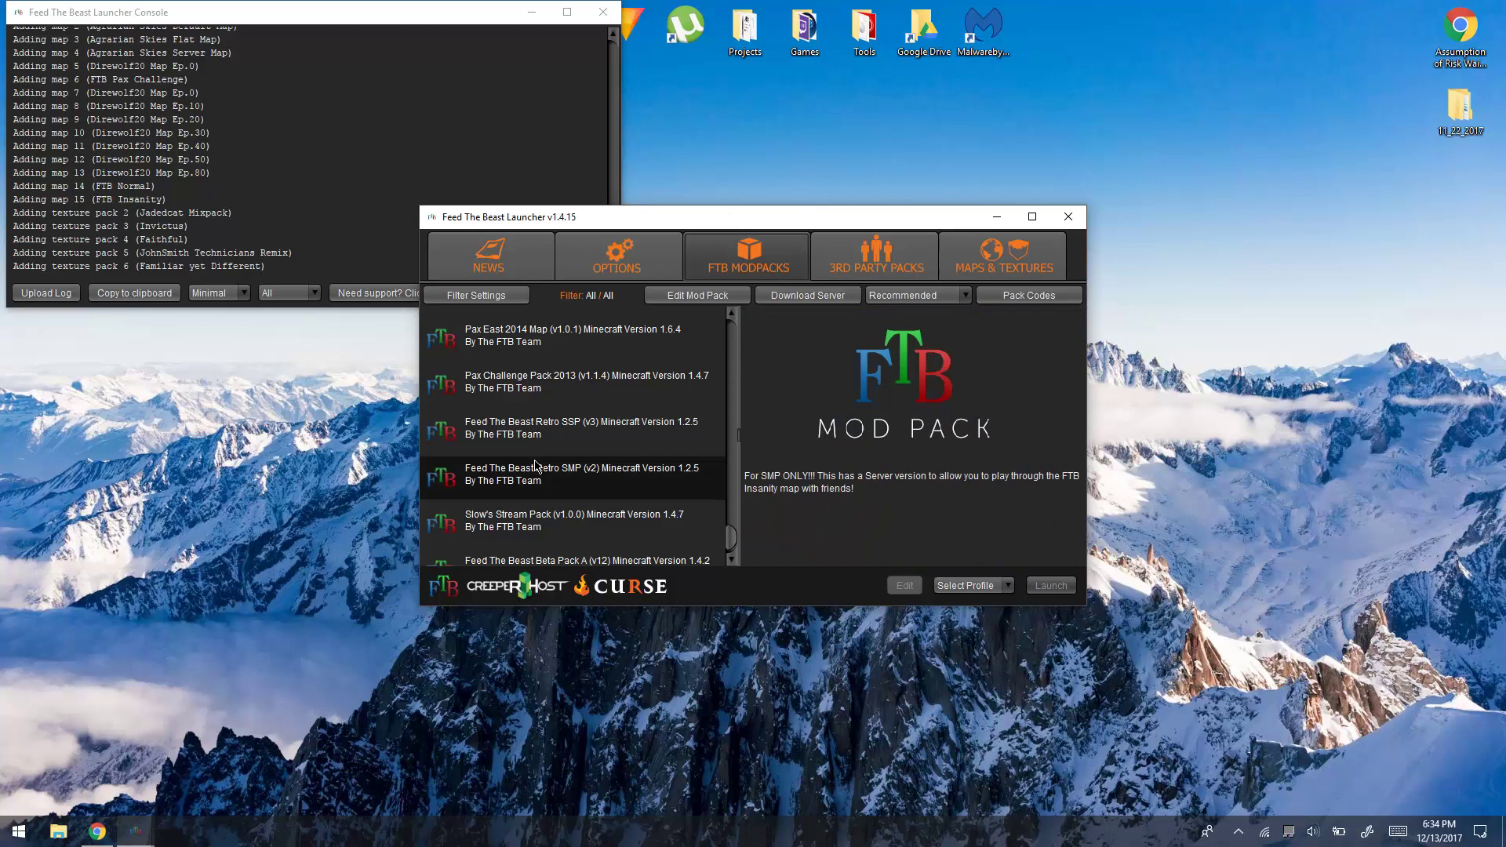
{"action": "scroll", "coordinate": [538, 470], "scroll_direction": "up", "scroll_amount": 10}
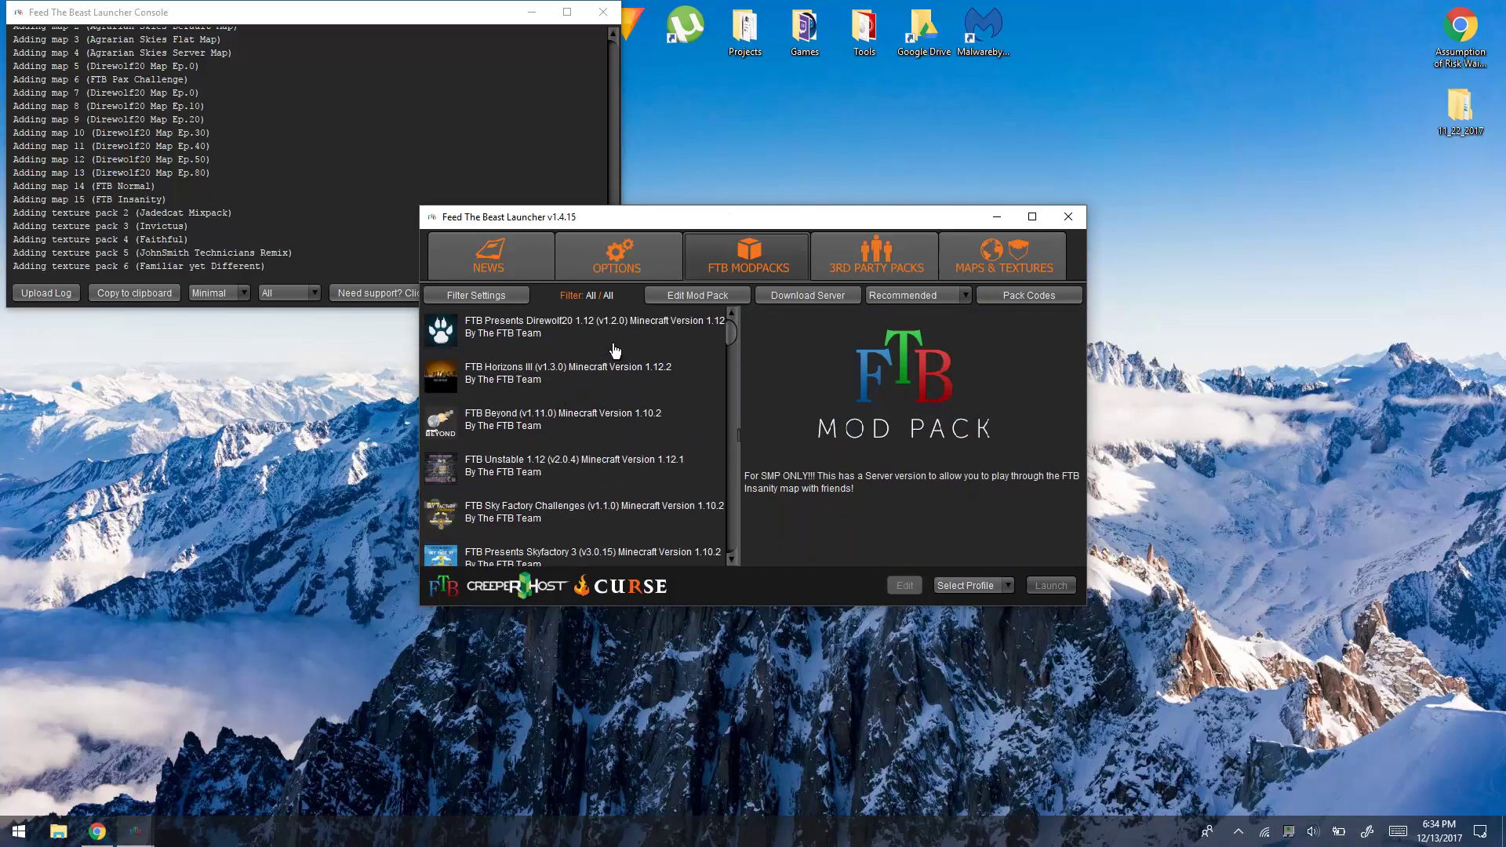
{"action": "left_click", "coordinate": [617, 349]}
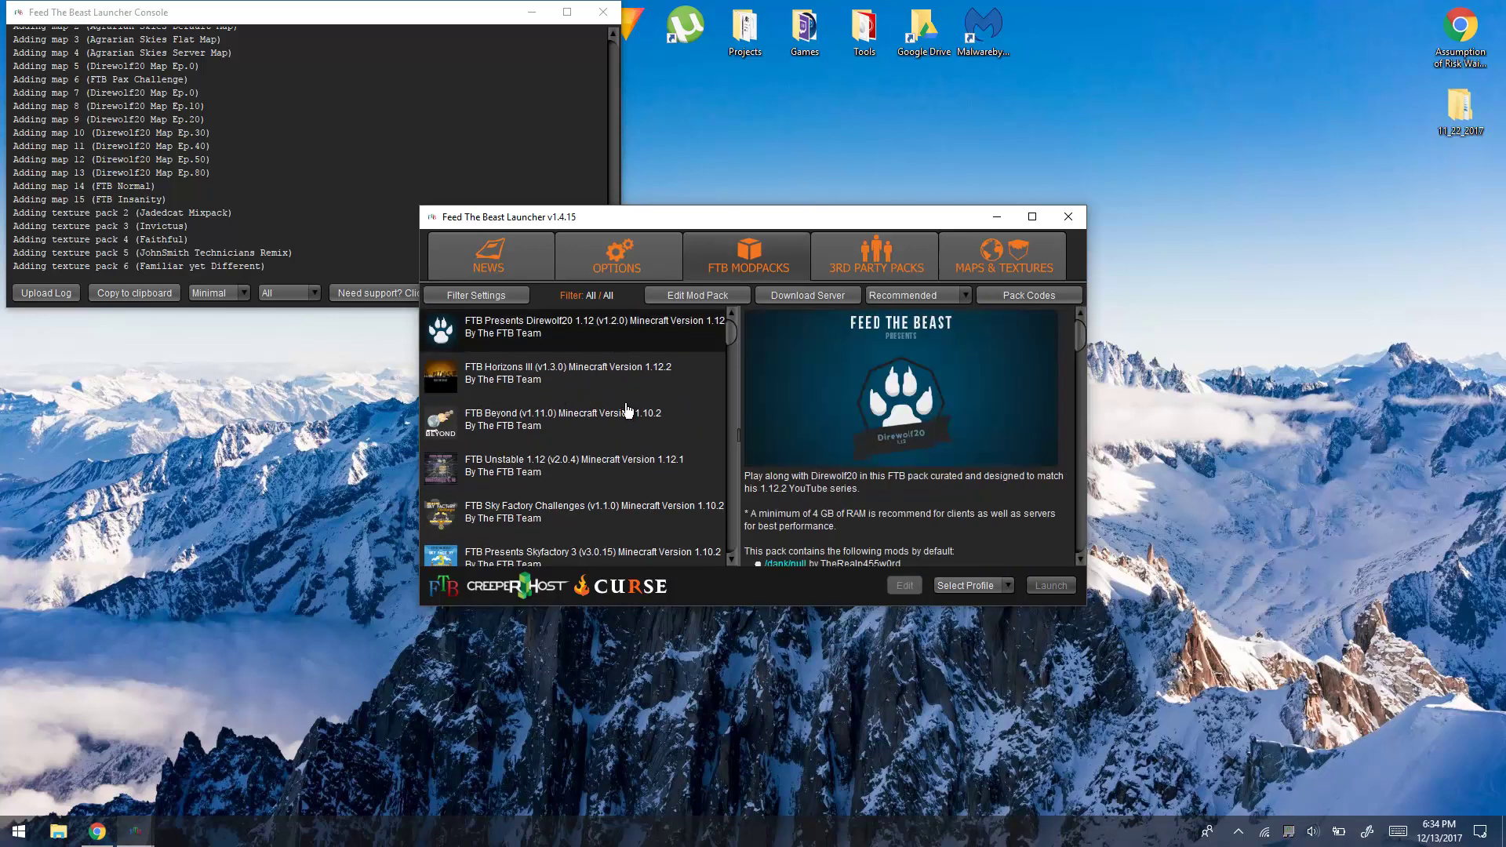